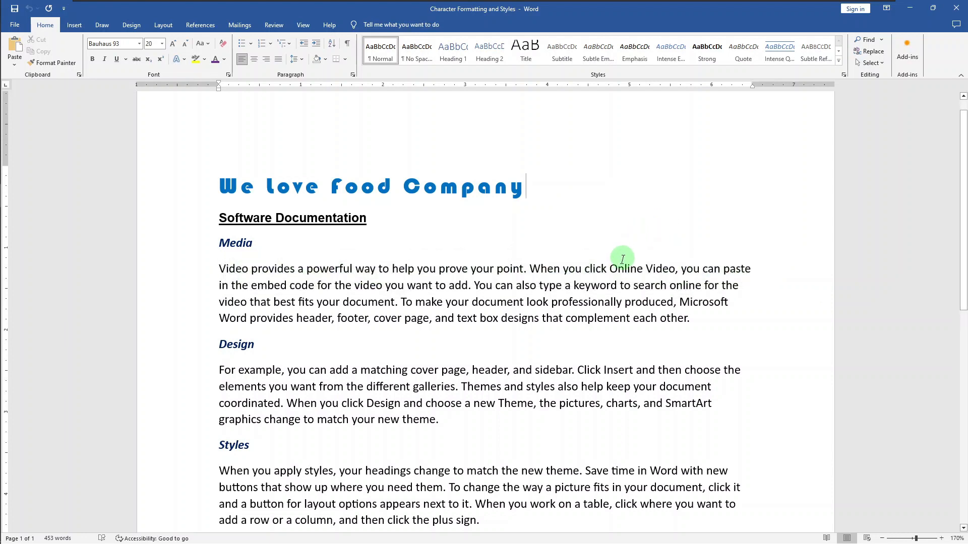
Set the font color of the words "Online Video" in the Media paragraph to standard Blue.
left_click_drag(610, 270, 665, 271)
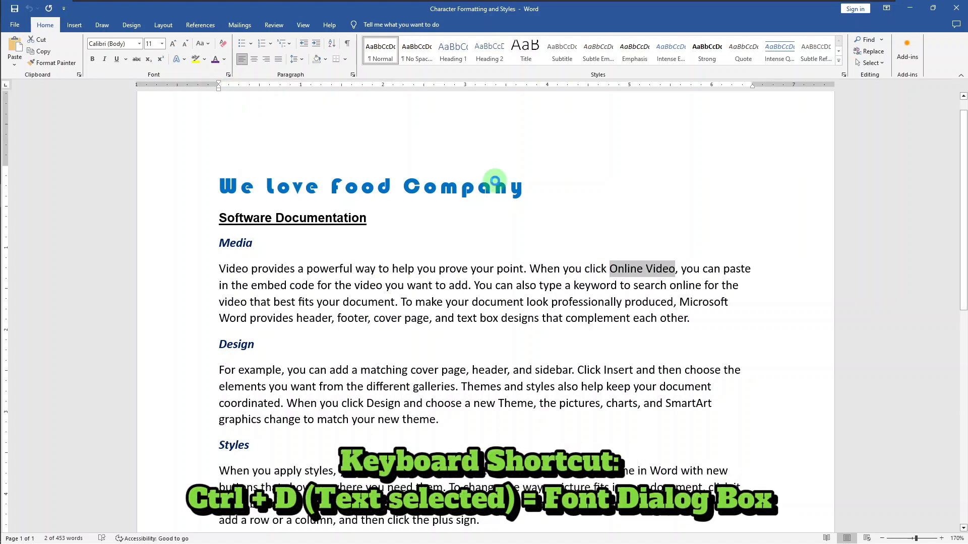
key("ctrl+d")
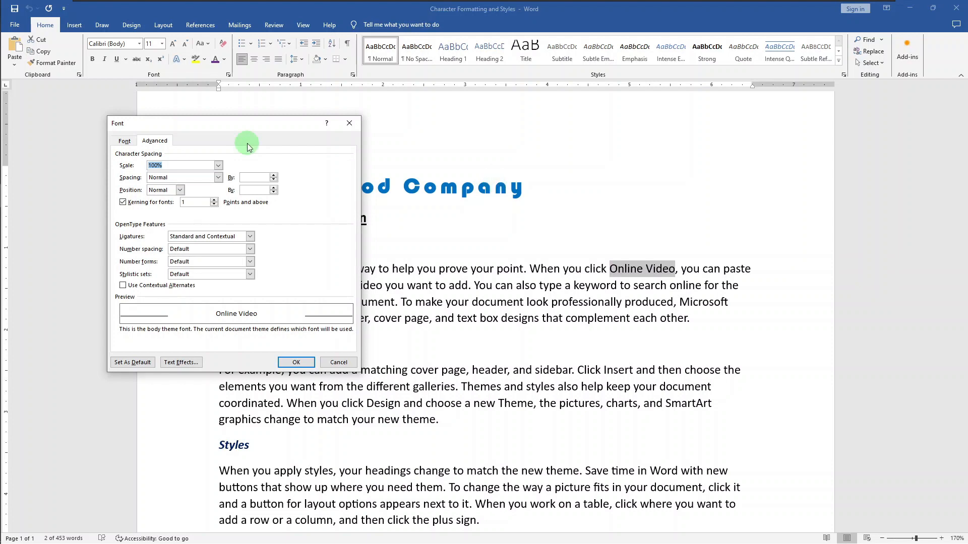
left_click(130, 142)
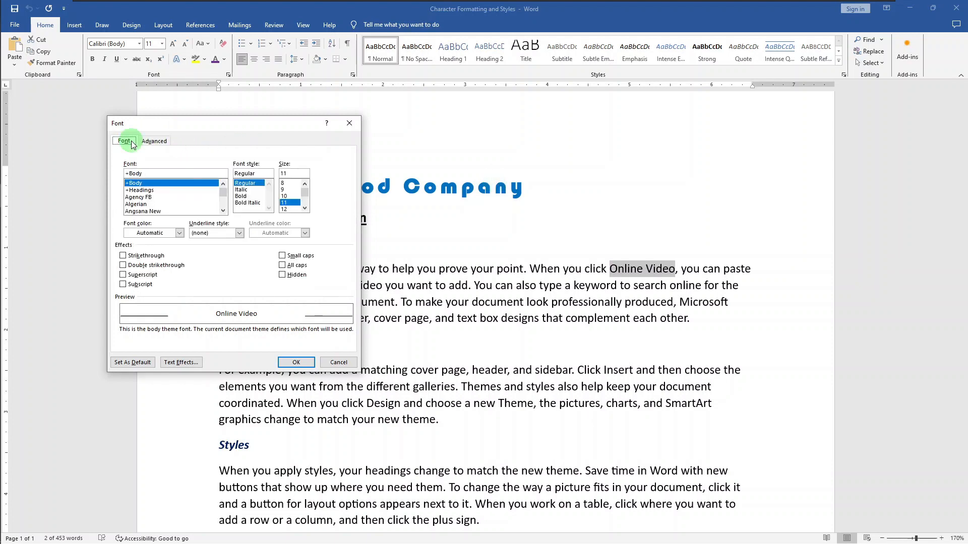
left_click(179, 233)
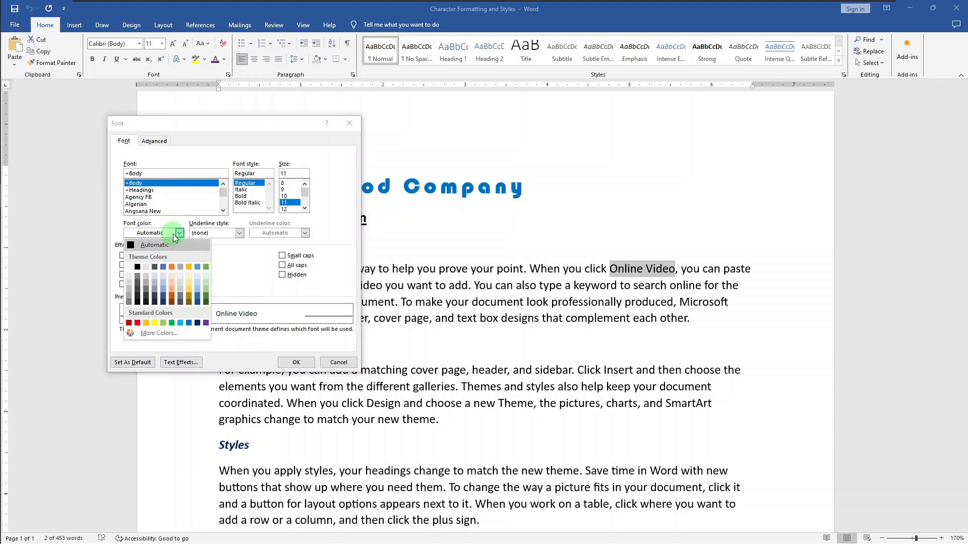
left_click(187, 324)
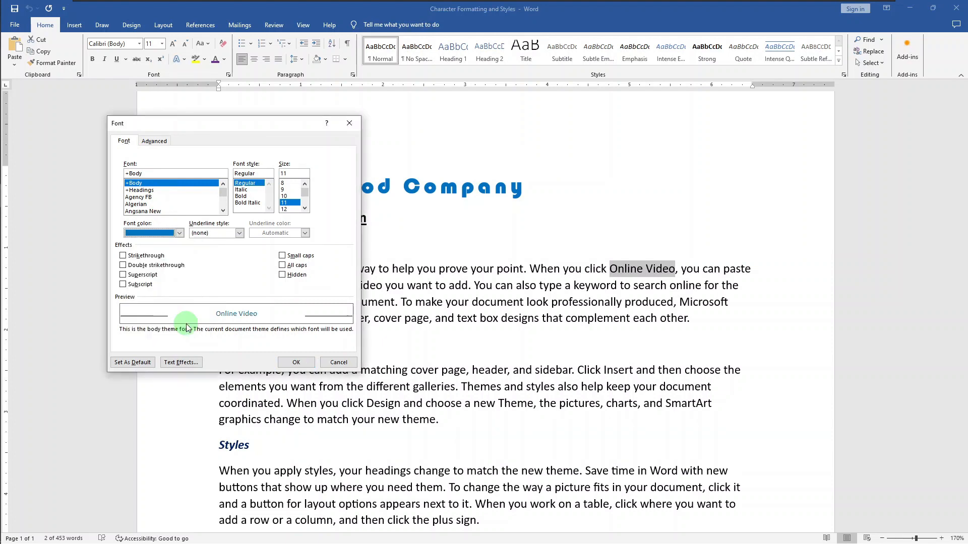
Give "Online Video" a thick underline style with standard Orange as the underline color.
left_click(239, 233)
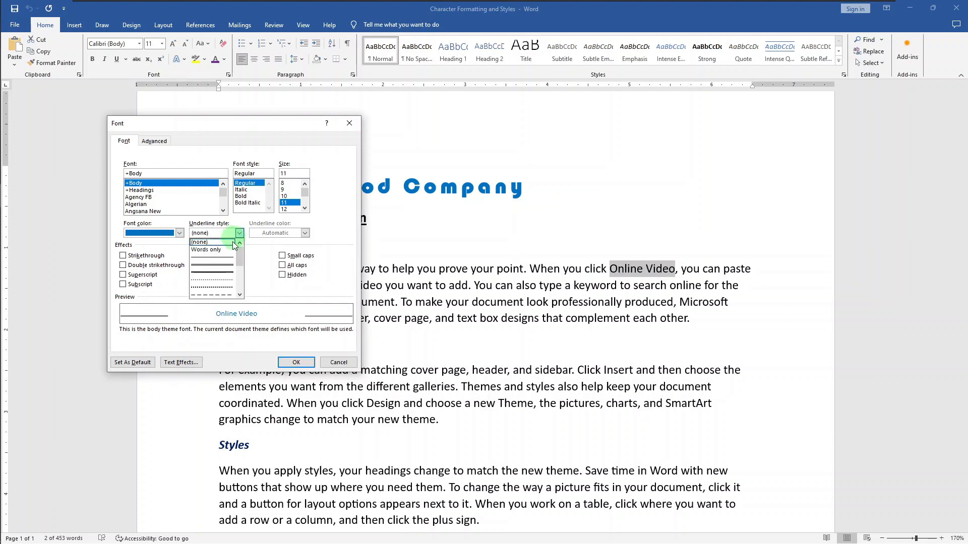
left_click(226, 273)
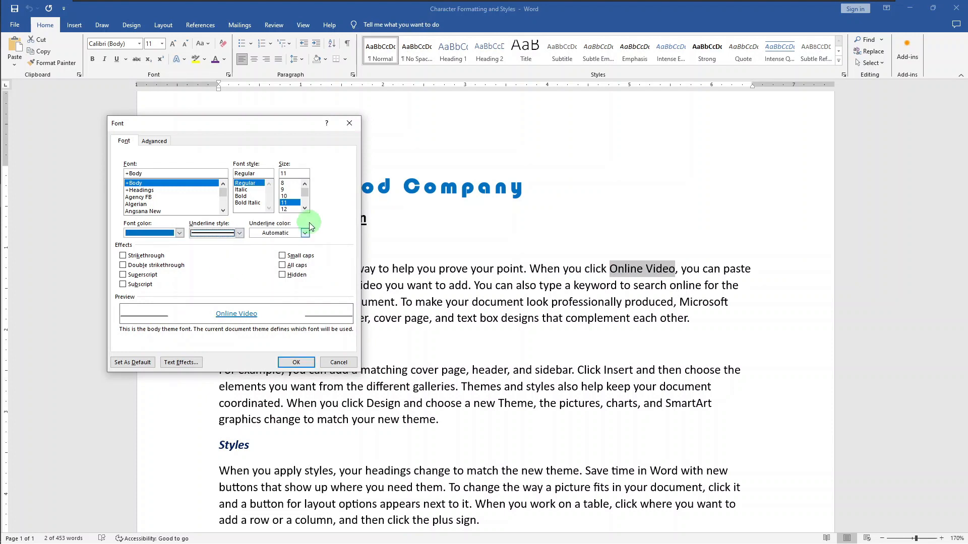
left_click(304, 233)
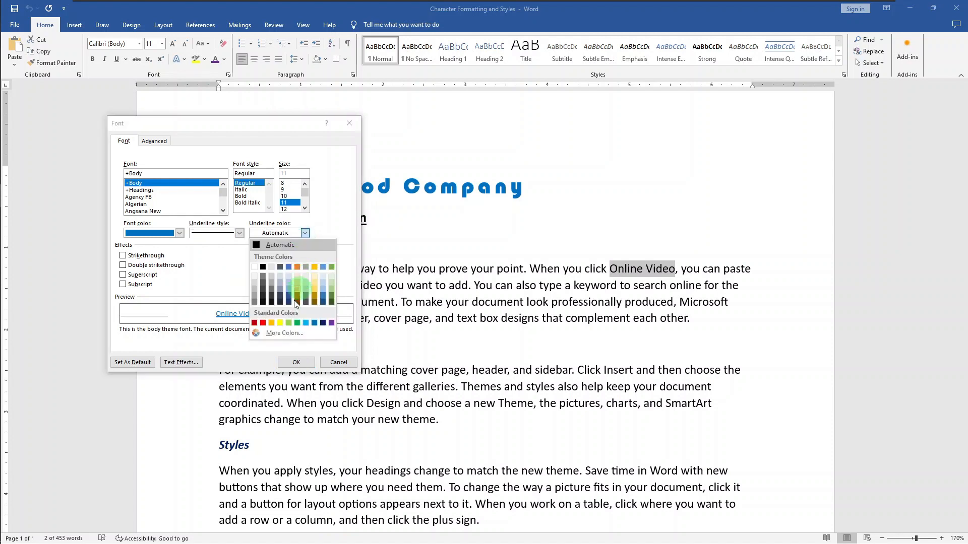
left_click(272, 323)
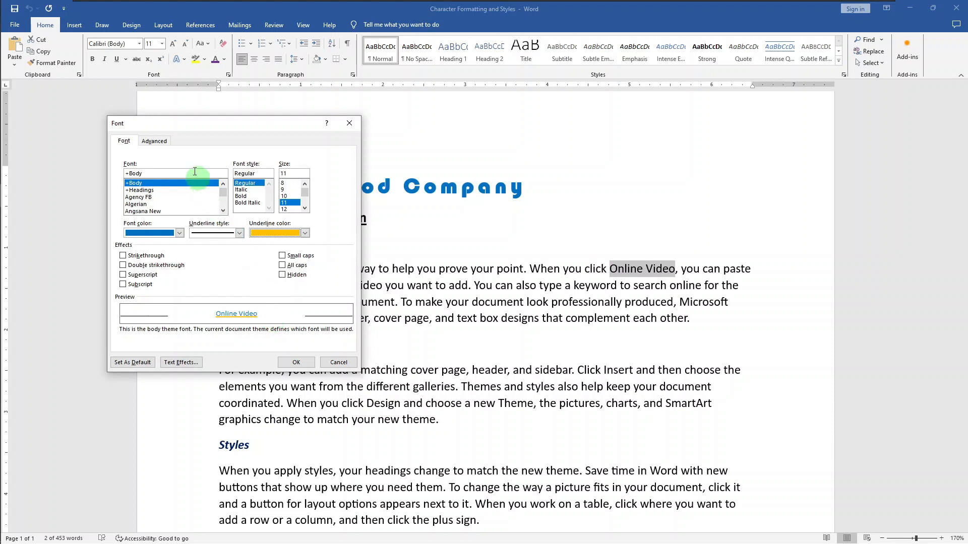
Set the character spacing of "Online Video" to Expanded by 1 pt and apply the font settings.
left_click(168, 144)
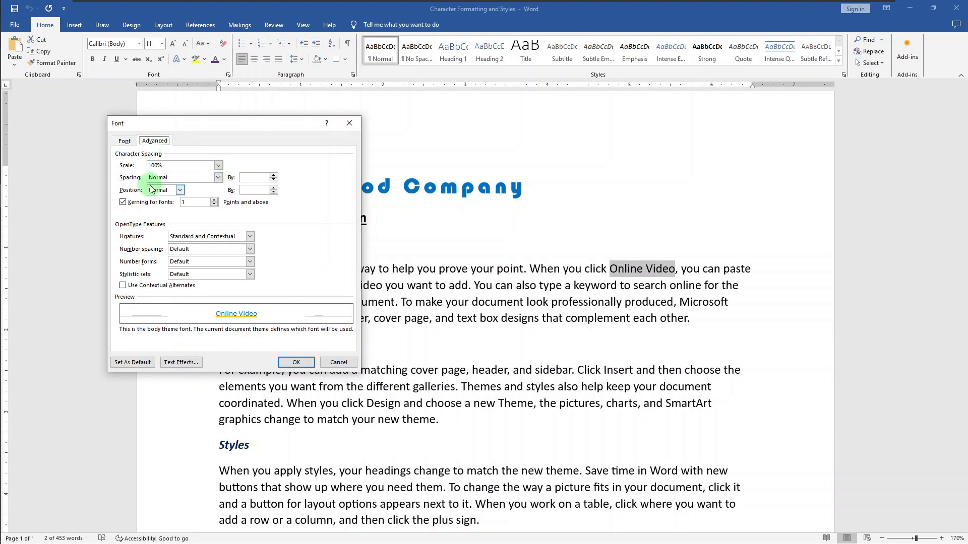
left_click(218, 177)
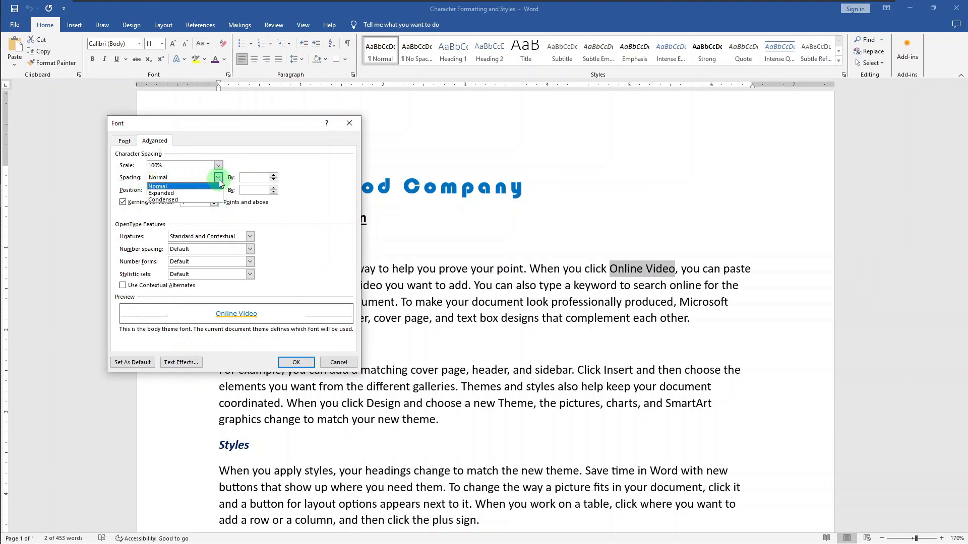
left_click(209, 190)
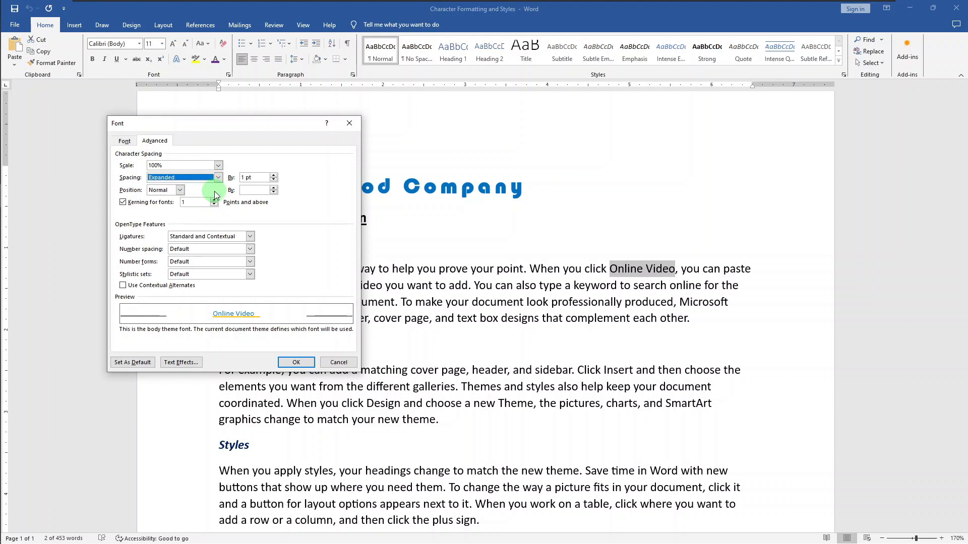
left_click(302, 363)
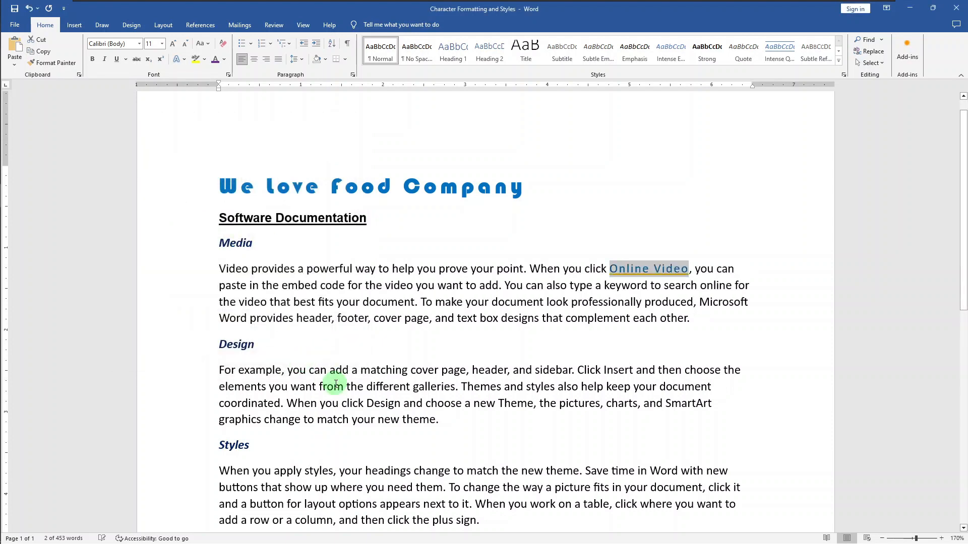
key("Right")
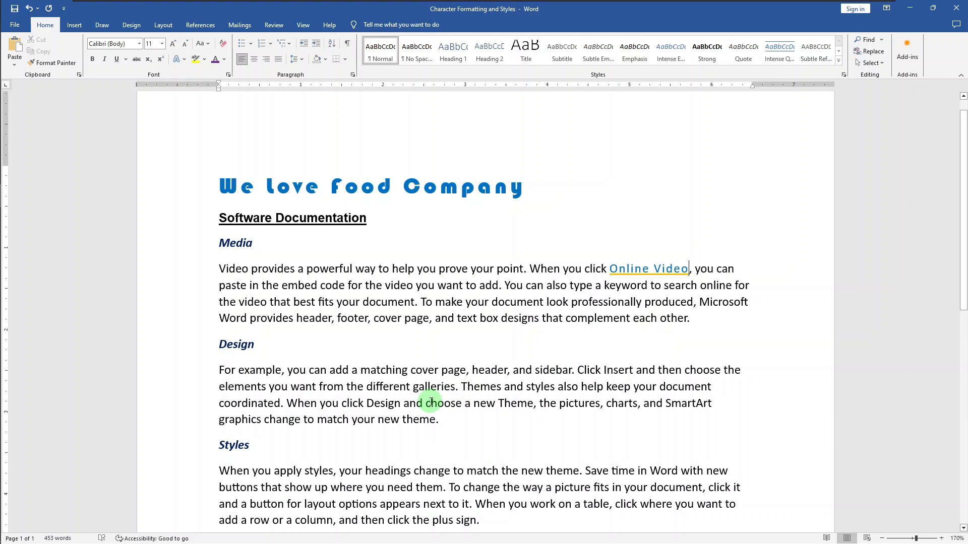
Repeat the "Online Video" formatting on the words "Design" and "Theme" in the Design paragraph.
left_click(368, 404)
left_click_drag(371, 405, 399, 405)
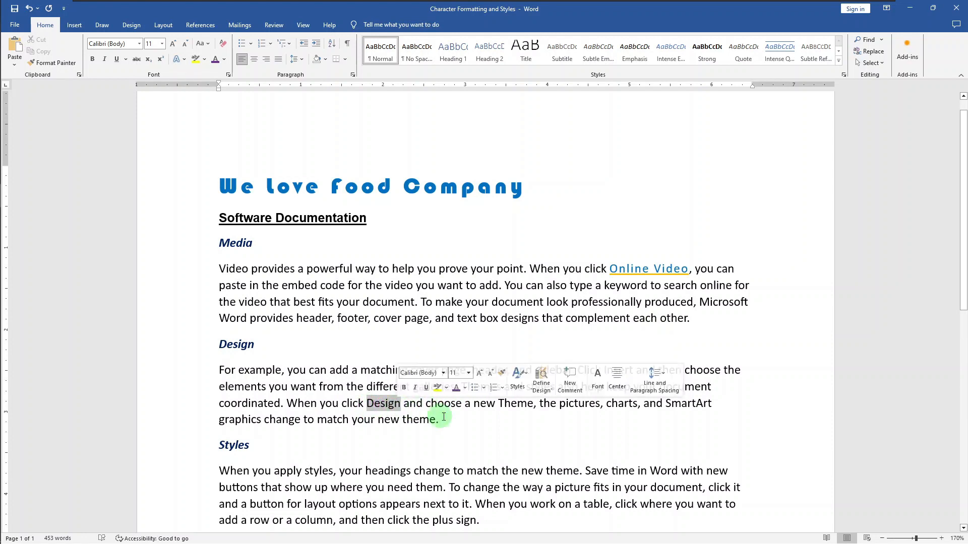
left_click_drag(498, 404, 531, 405)
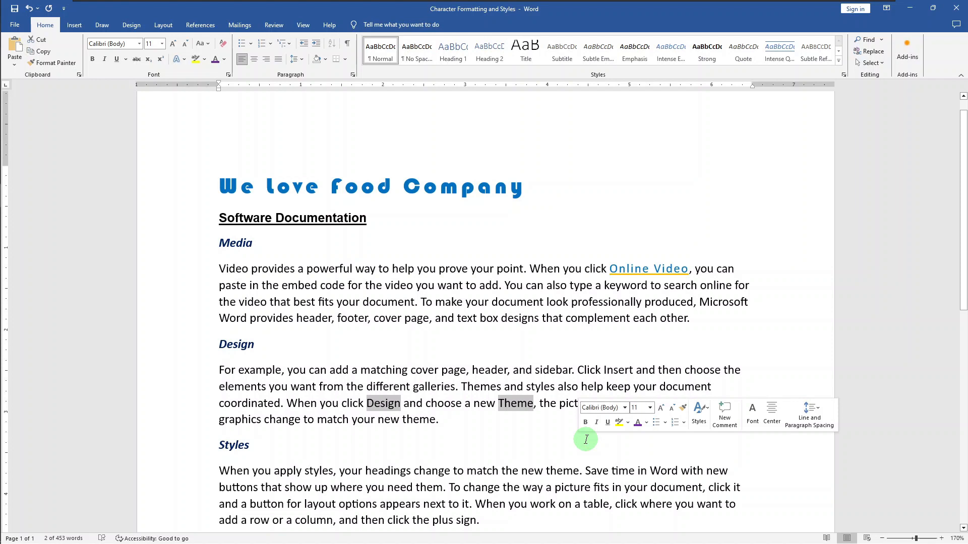
key("F4")
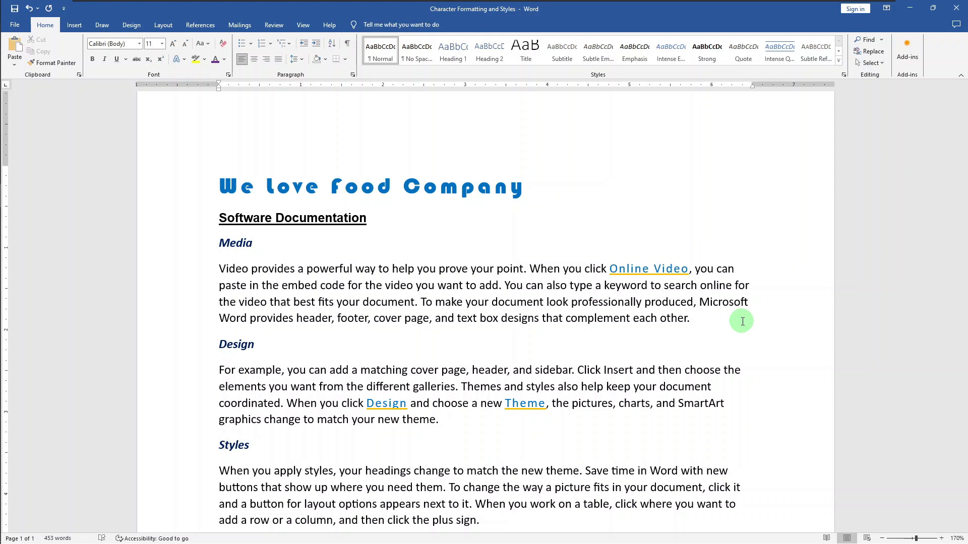
Show formatting marks and replace the space between "Microsoft" and "Word" in the Media paragraph with a non-breaking space.
key("ctrl+shift+8")
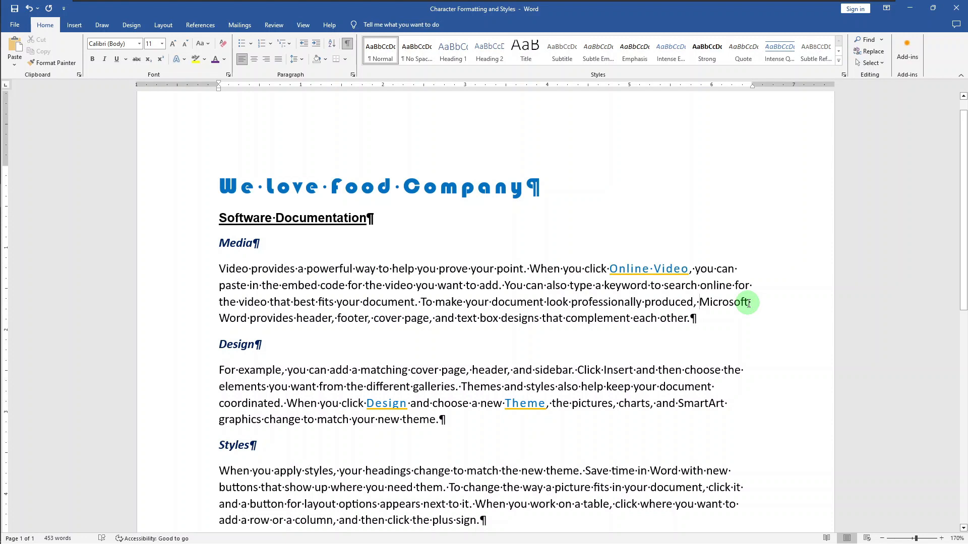
left_click_drag(748, 302, 751, 303)
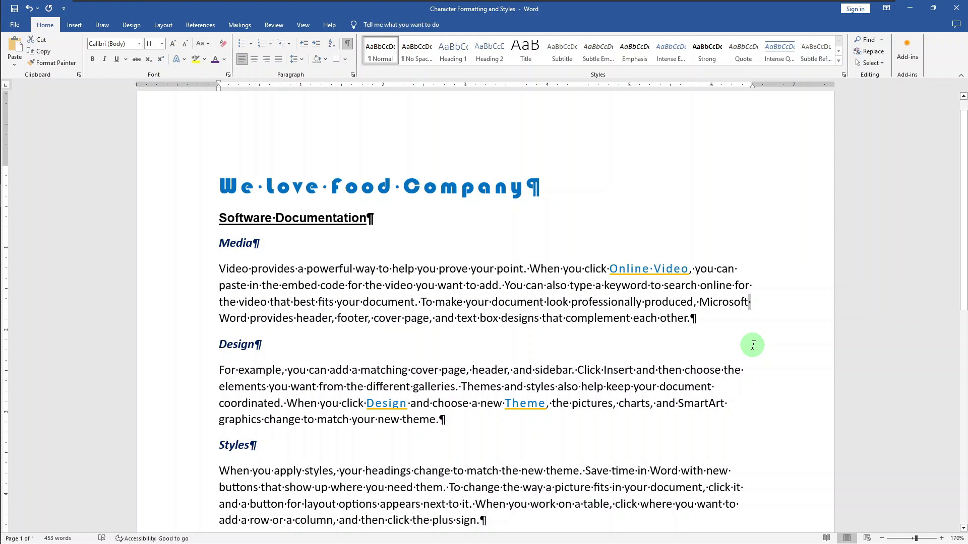
key("ctrl+z")
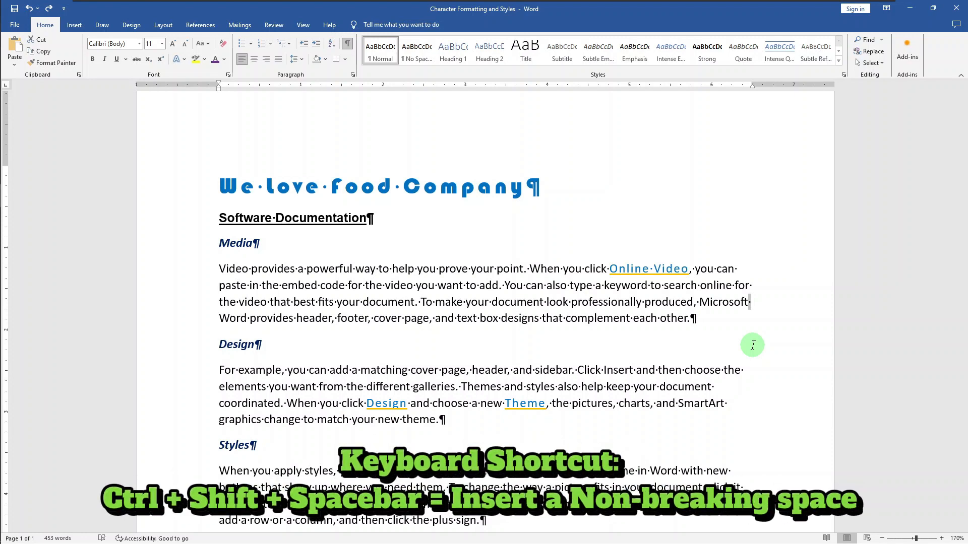
key("ctrl+shift+space")
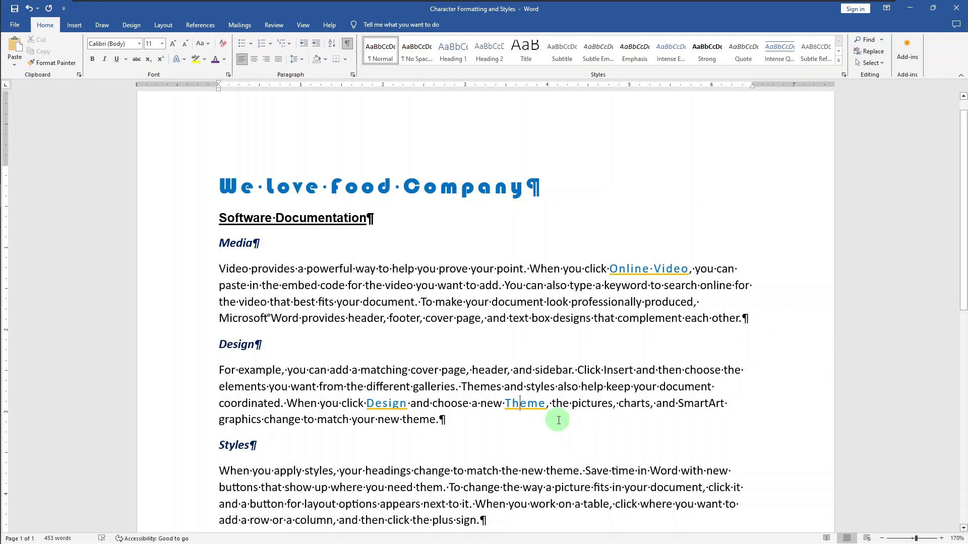
Create a new style named Subject with style type Character from the formatting of the word "Theme".
double_click(524, 404)
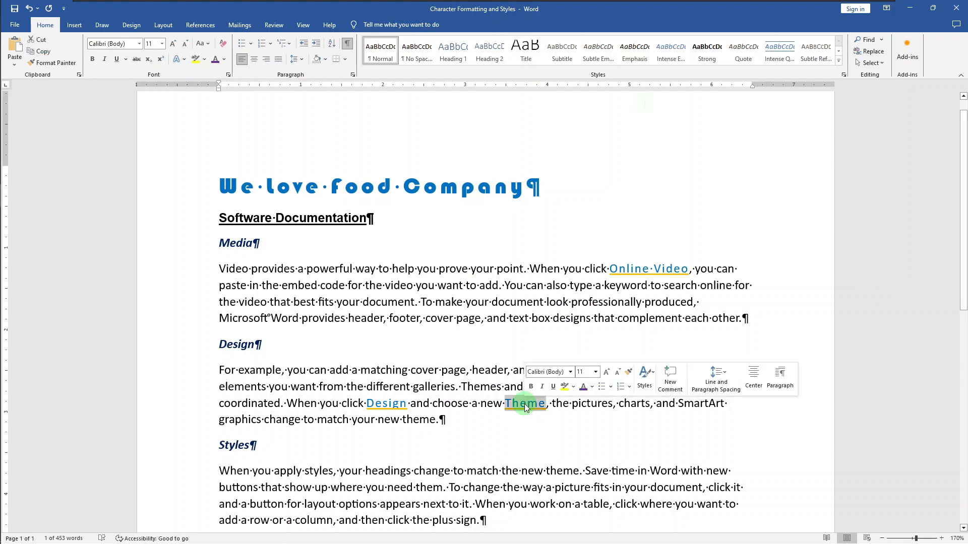
left_click(840, 64)
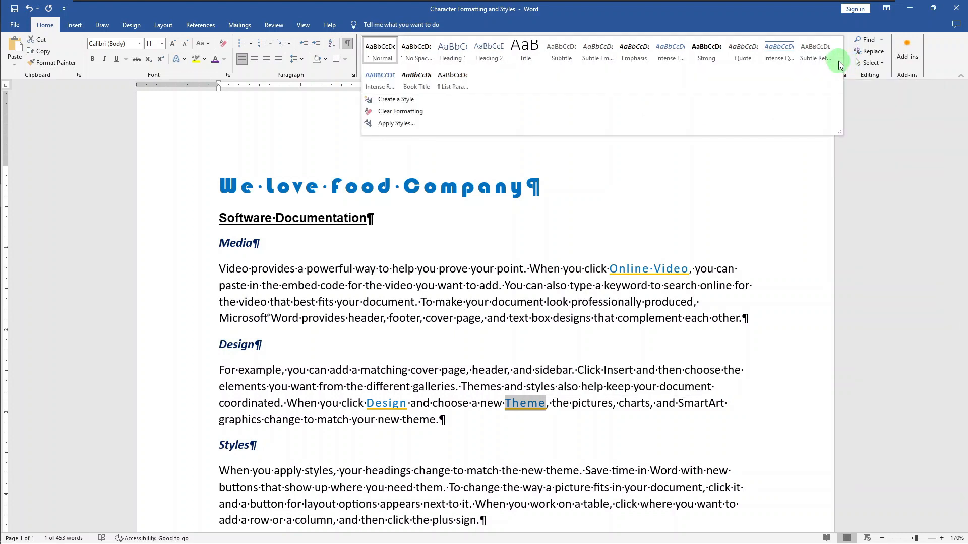
left_click(568, 104)
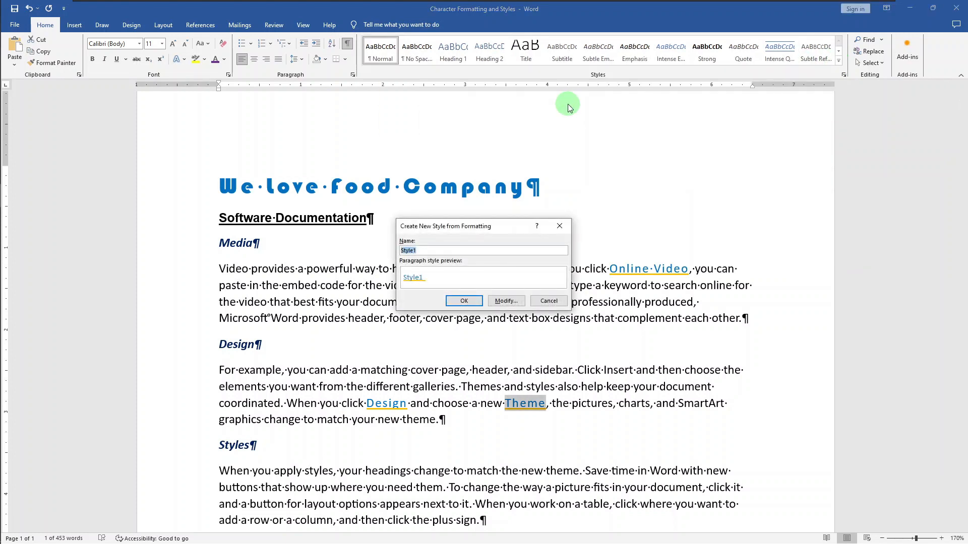
left_click(504, 301)
left_click_drag(506, 254, 443, 242)
key("BackSpace")
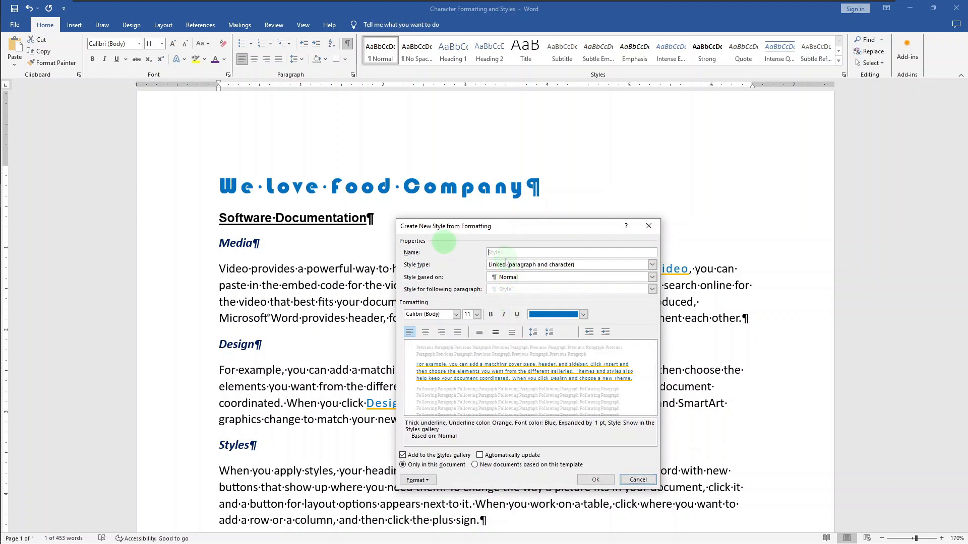
type("Subject")
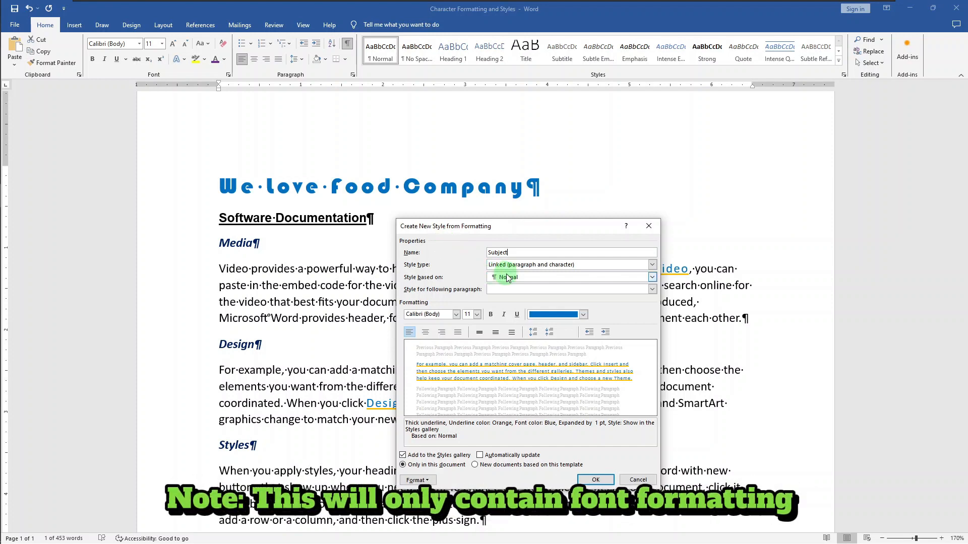
left_click(534, 264)
left_click(529, 280)
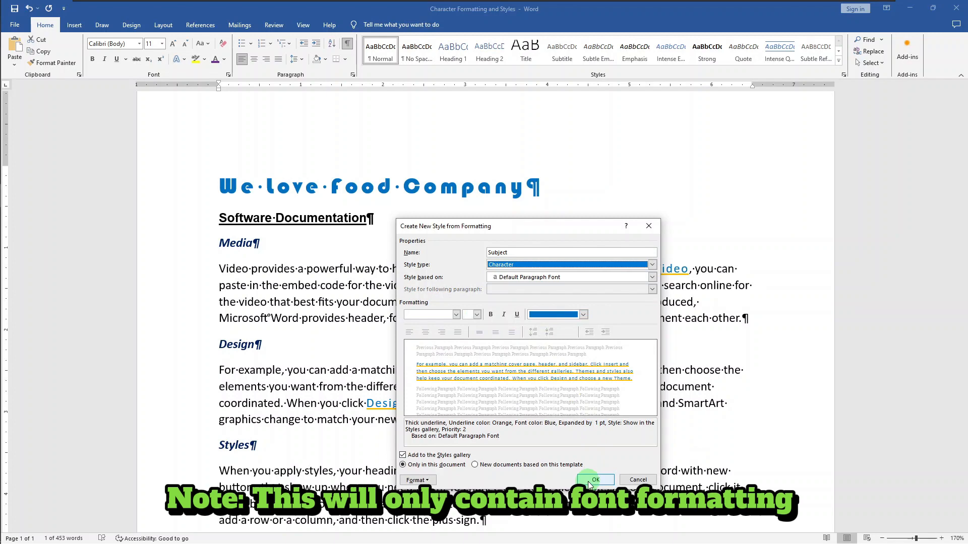
left_click(590, 480)
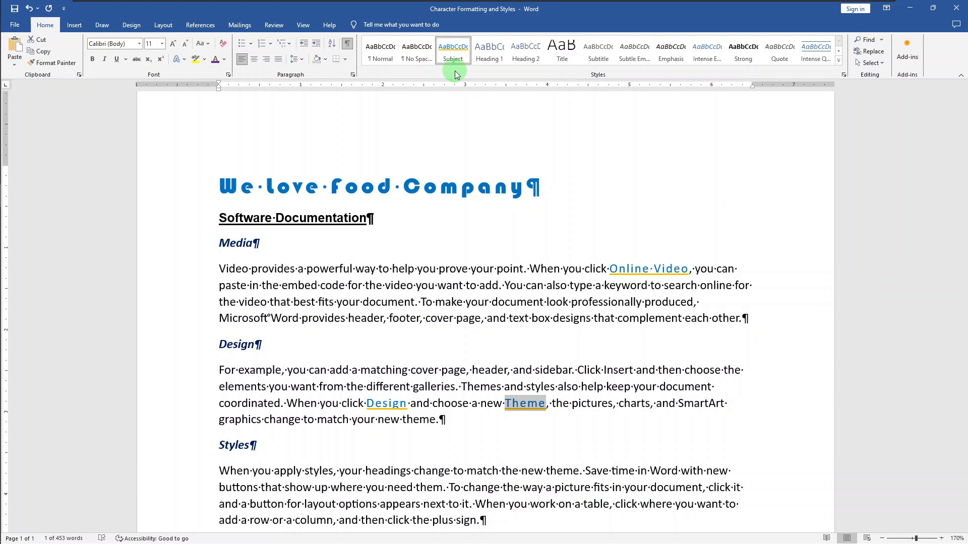
Apply the Subject style to the words "Design" and "Online Video" in the body paragraphs.
double_click(391, 403)
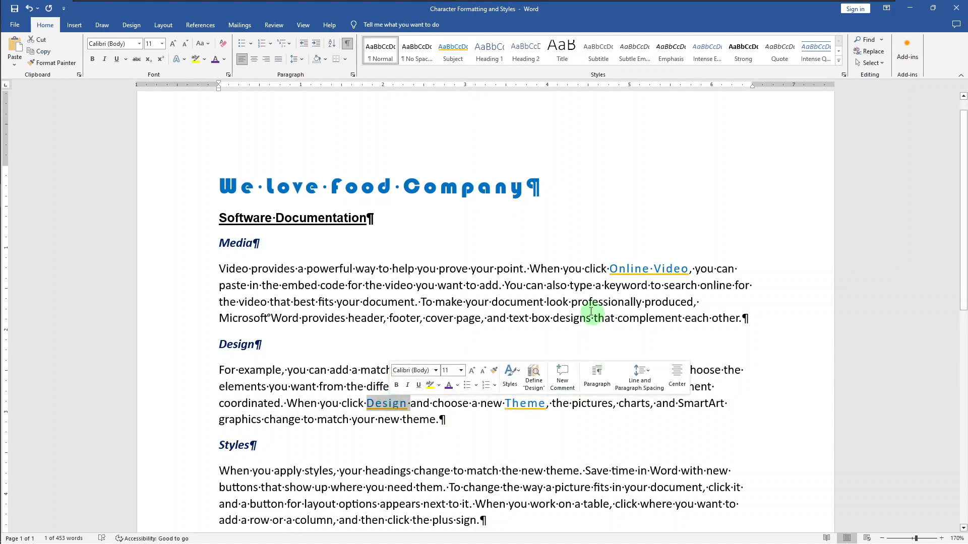
left_click_drag(610, 268, 678, 269, "ctrl")
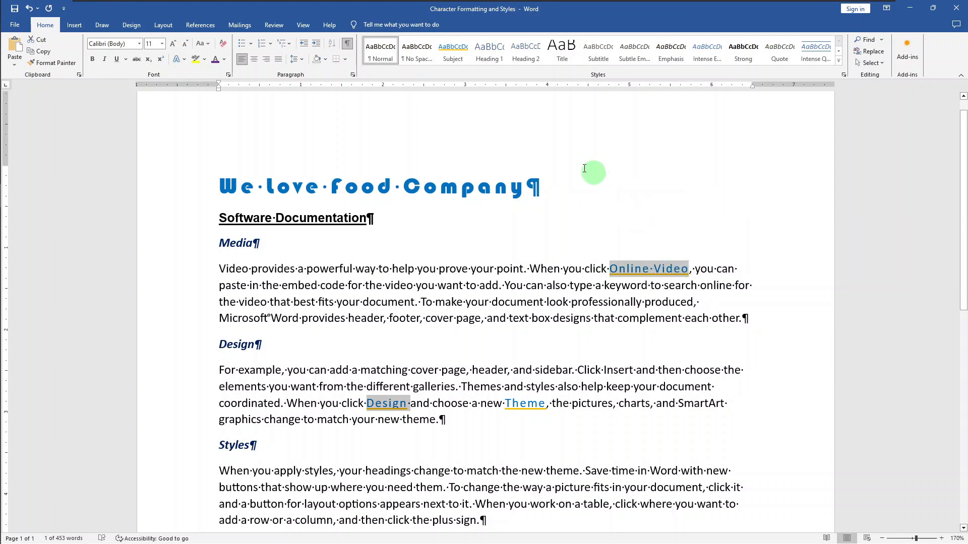
left_click(458, 58)
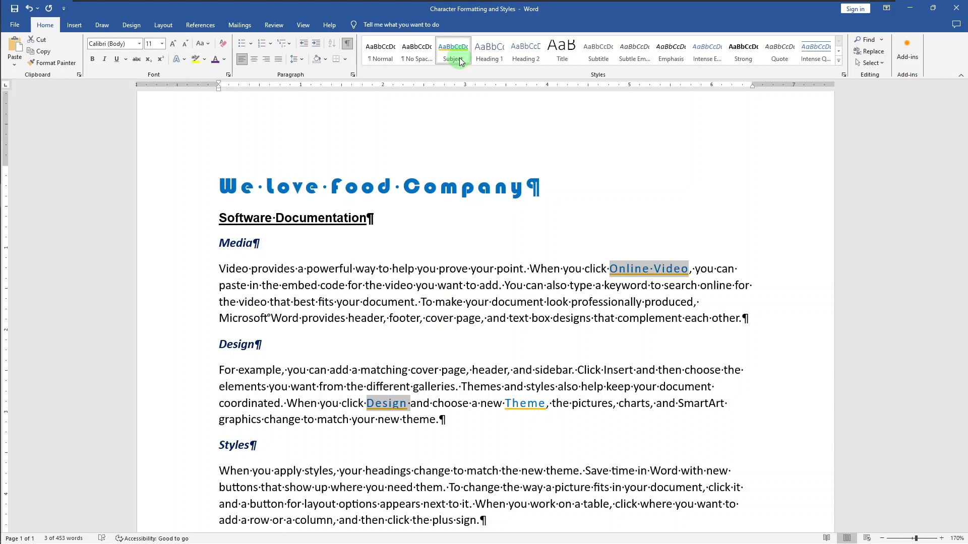
left_click(582, 407)
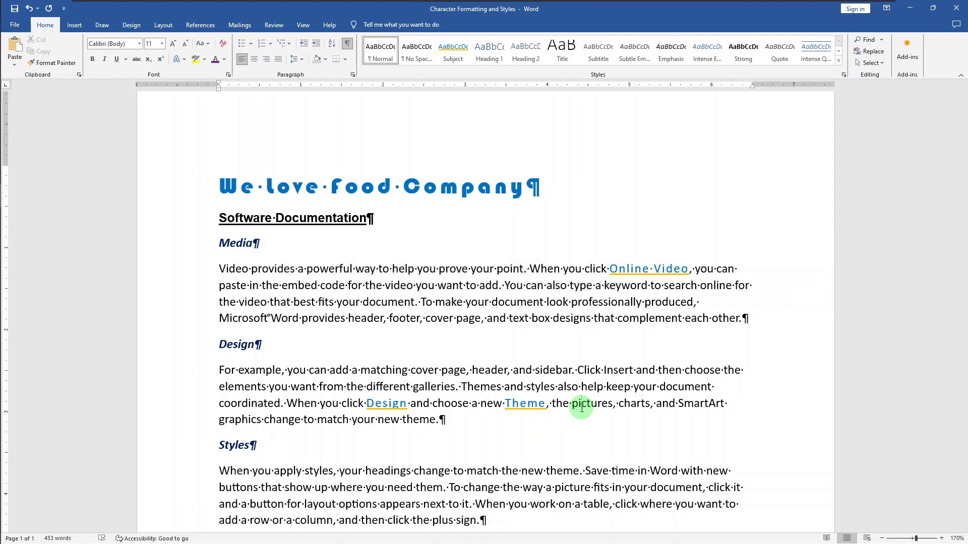
Change the font colour of the word "Theme" in the Design paragraph to purple and update the Subject style to match it.
double_click(530, 407)
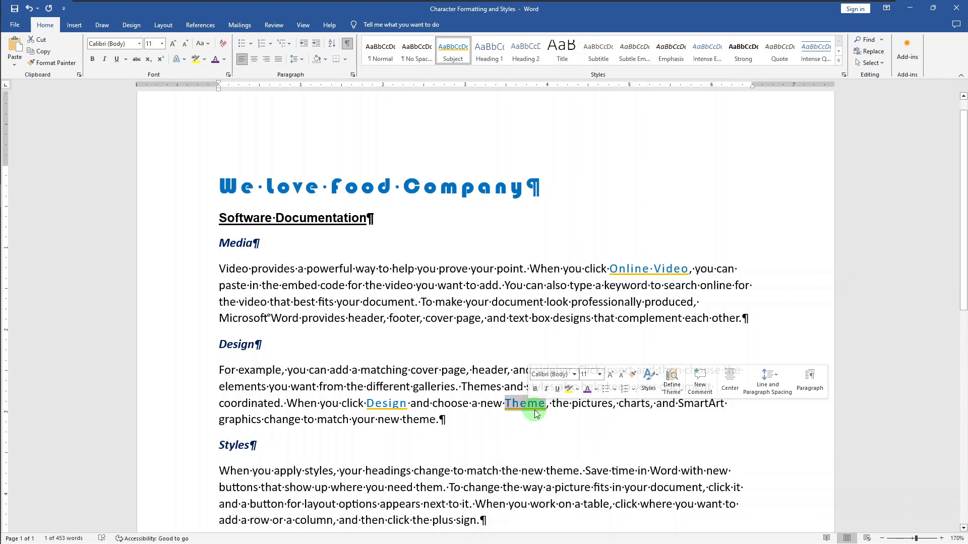
left_click(588, 389)
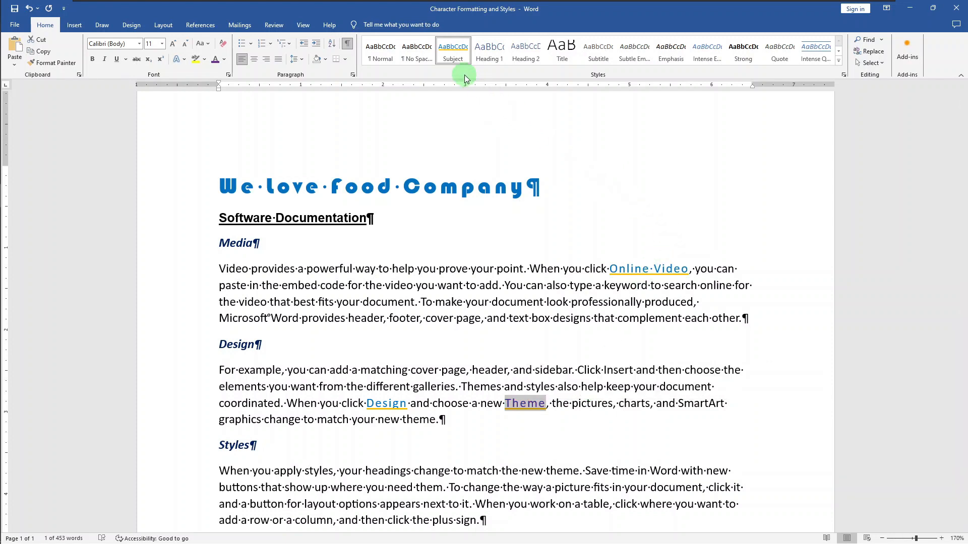
right_click(452, 56)
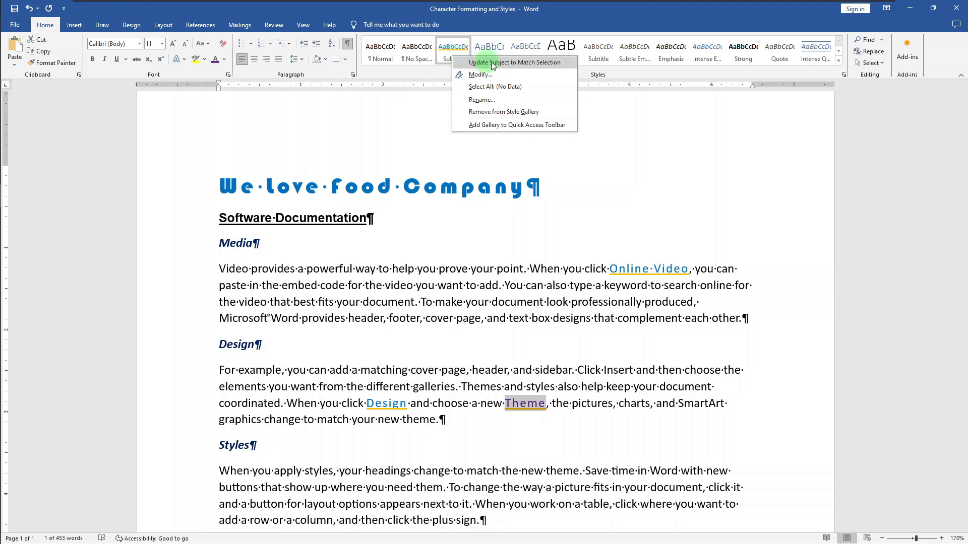
left_click(561, 62)
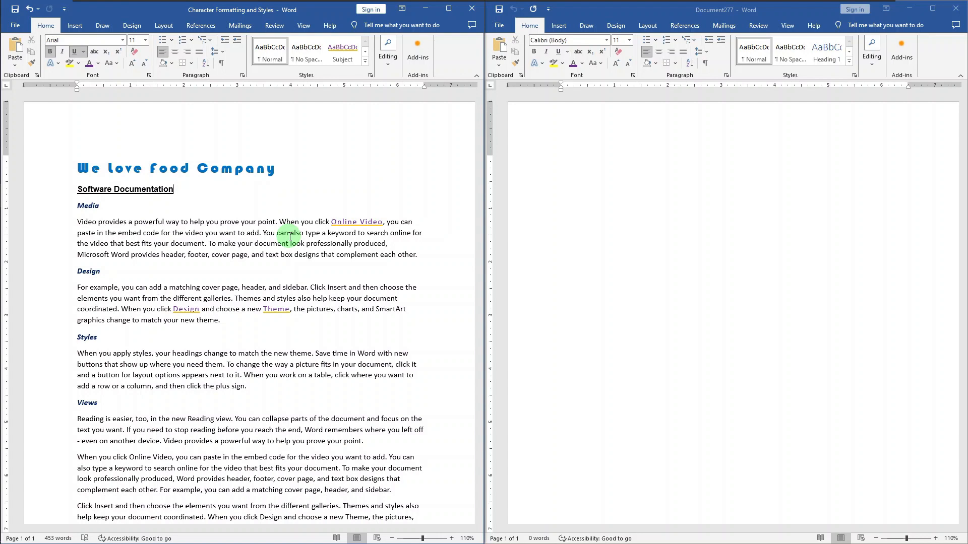
Copy the entire Character Formatting and Styles document and paste it into the blank document with Keep Source Formatting.
key("ctrl+a")
key("ctrl+c")
left_click(524, 116)
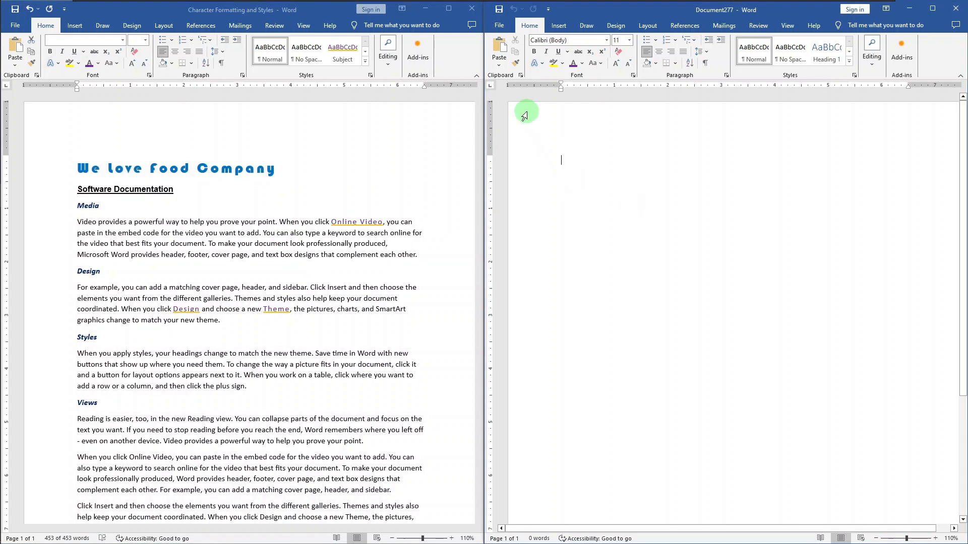
left_click(501, 68)
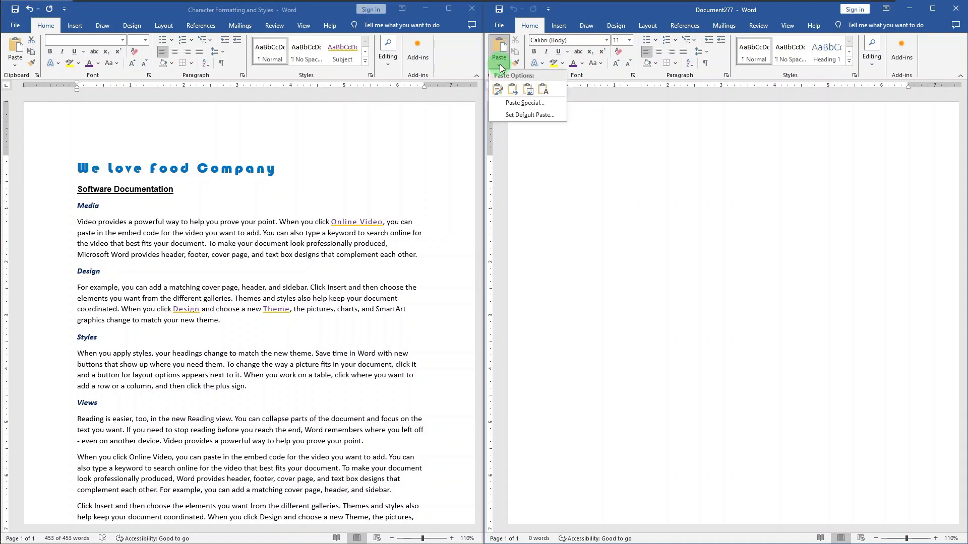
left_click(496, 90)
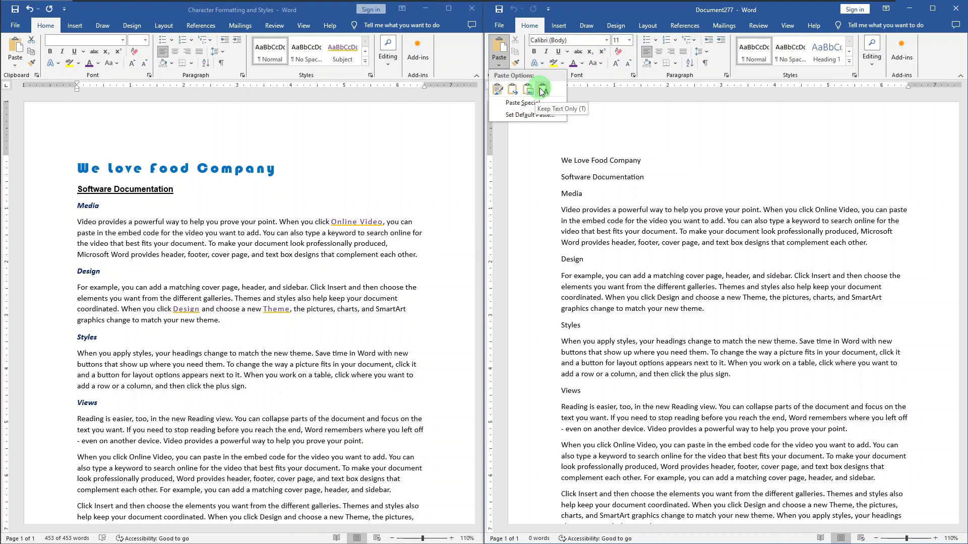
left_click(498, 91)
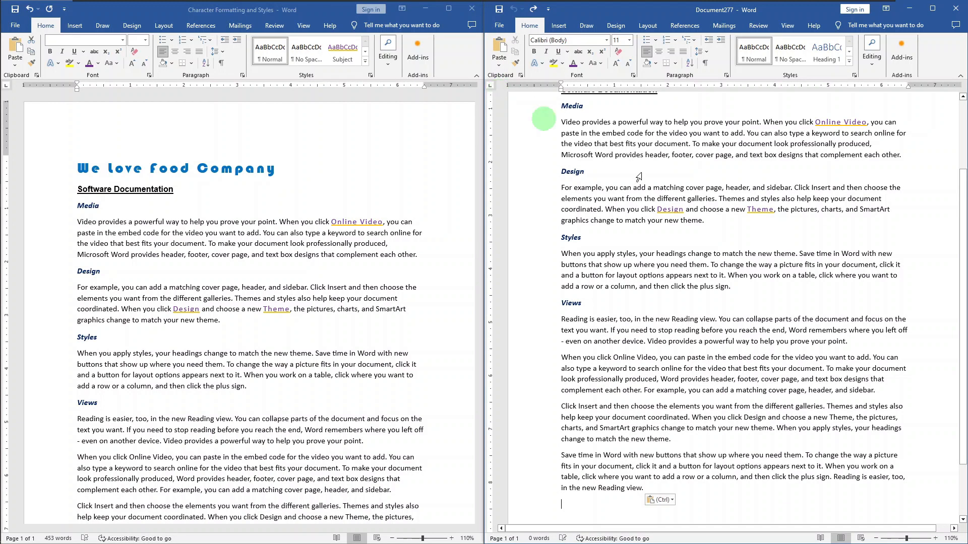
Remove the character formatting from all the text in the new document.
scroll(680, 191, "up", 3)
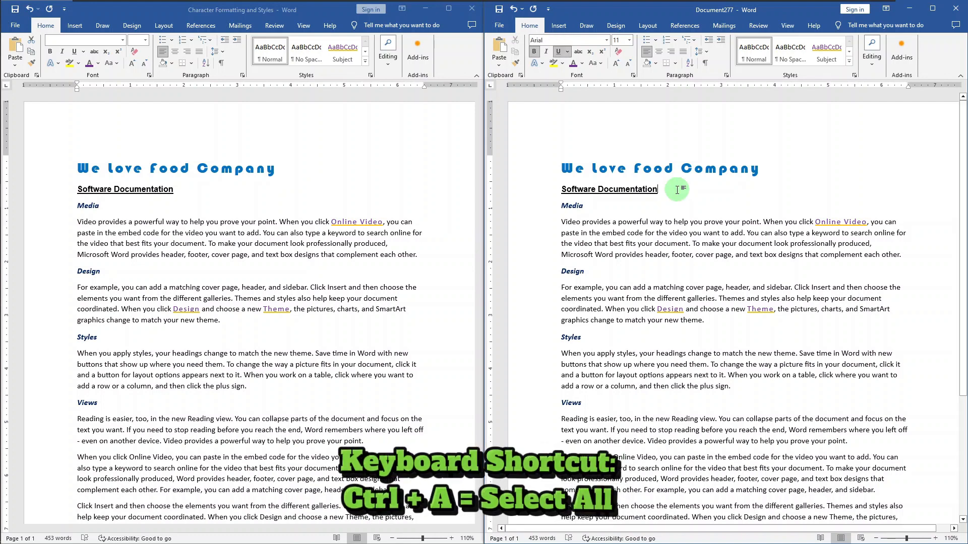
key("ctrl+a")
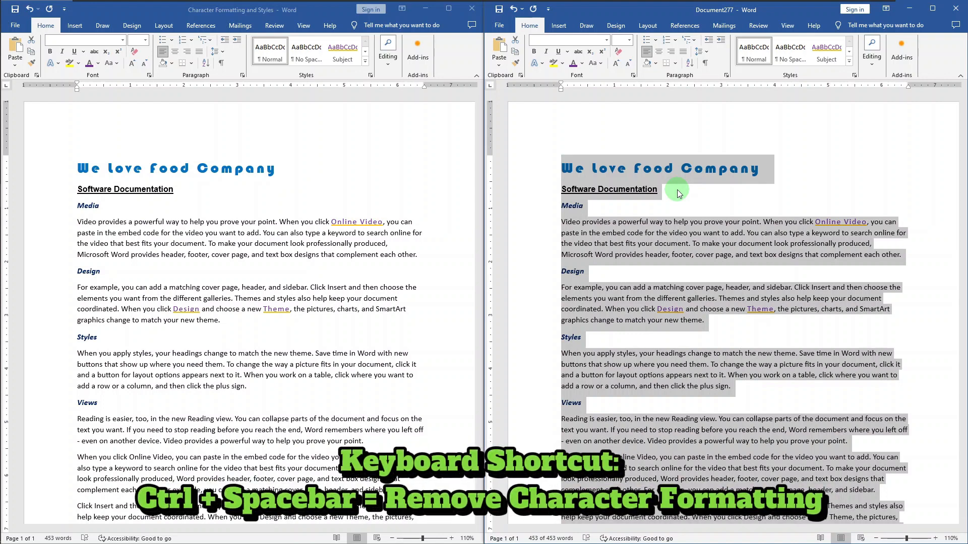
key("ctrl+space")
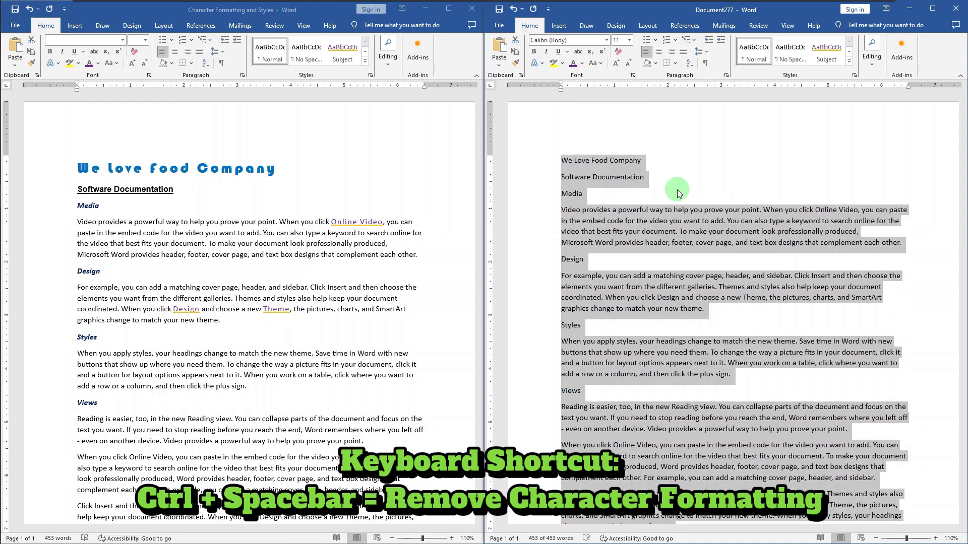